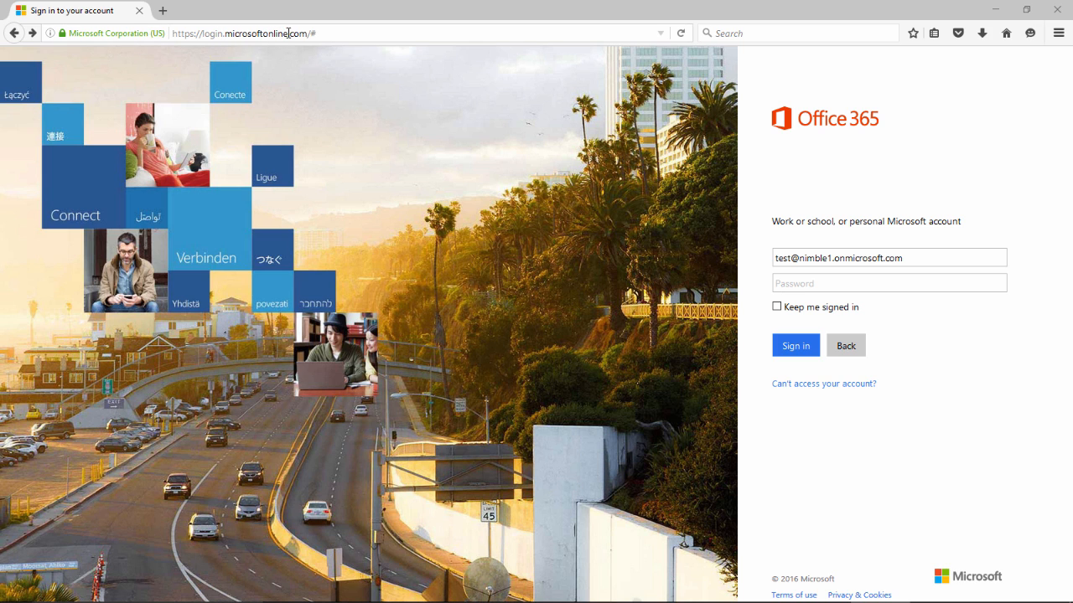
Paste the temporary password into the Password box and sign in as the test user.
left_click(794, 282)
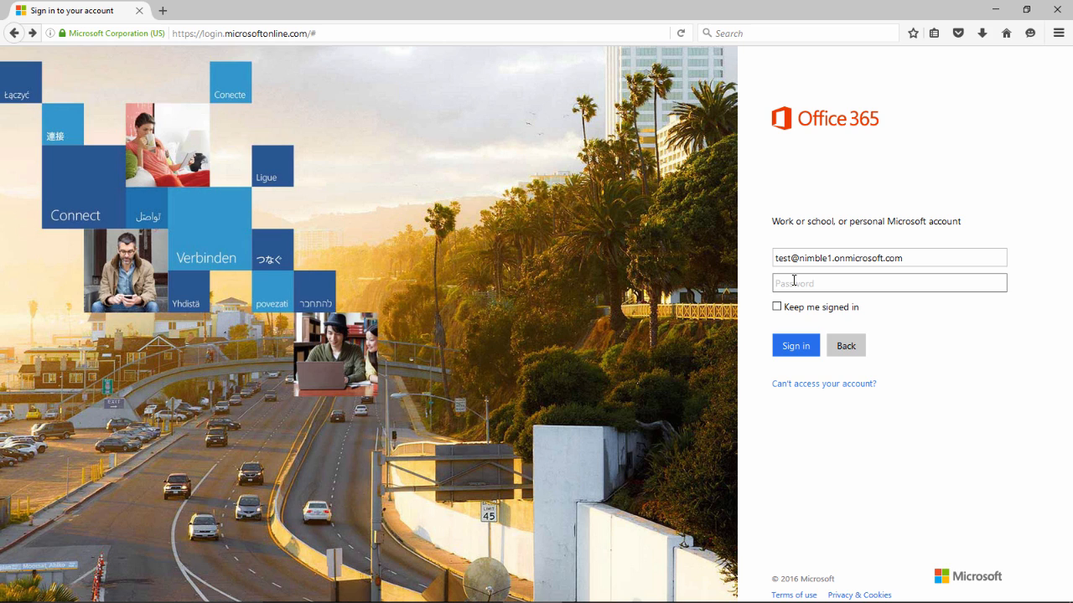
key("ctrl+v")
left_click(782, 347)
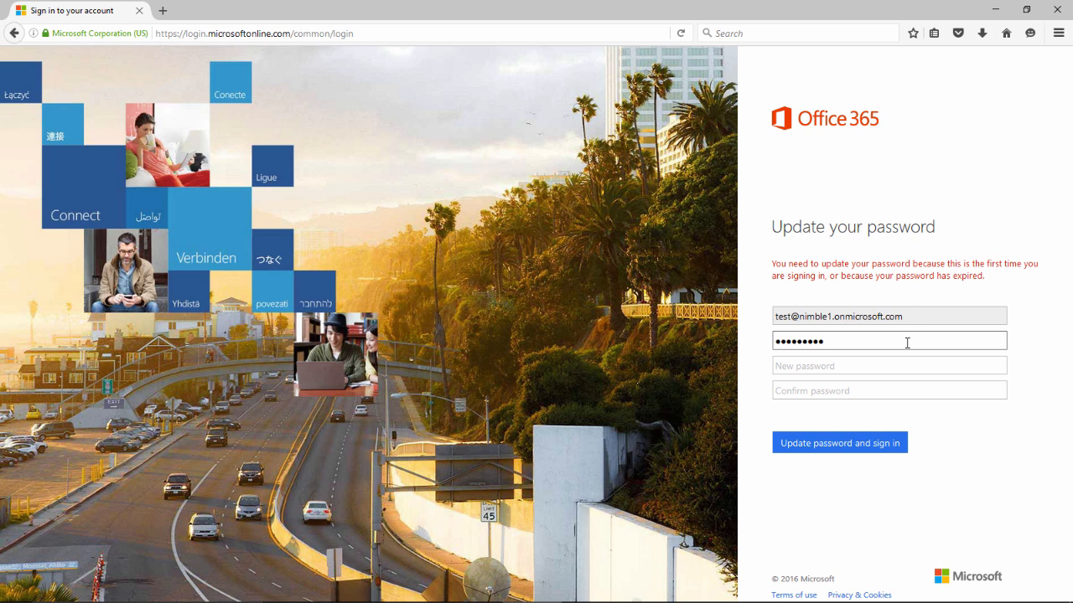
Enter a new password and its confirmation, then submit the password update.
left_click(810, 368)
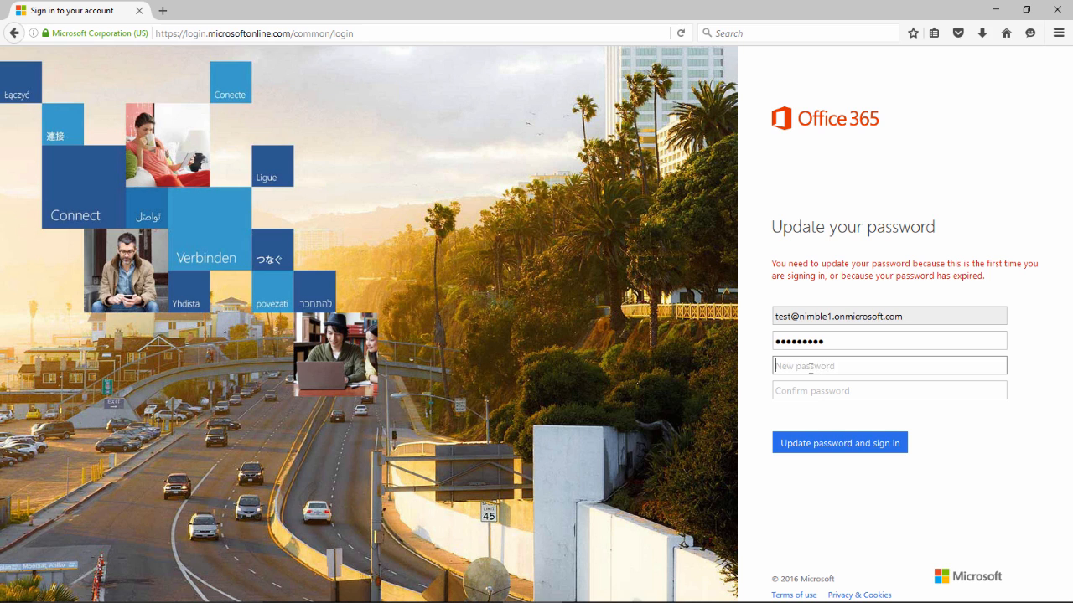
type("••••••••••")
left_click(788, 395)
type("••••••••••")
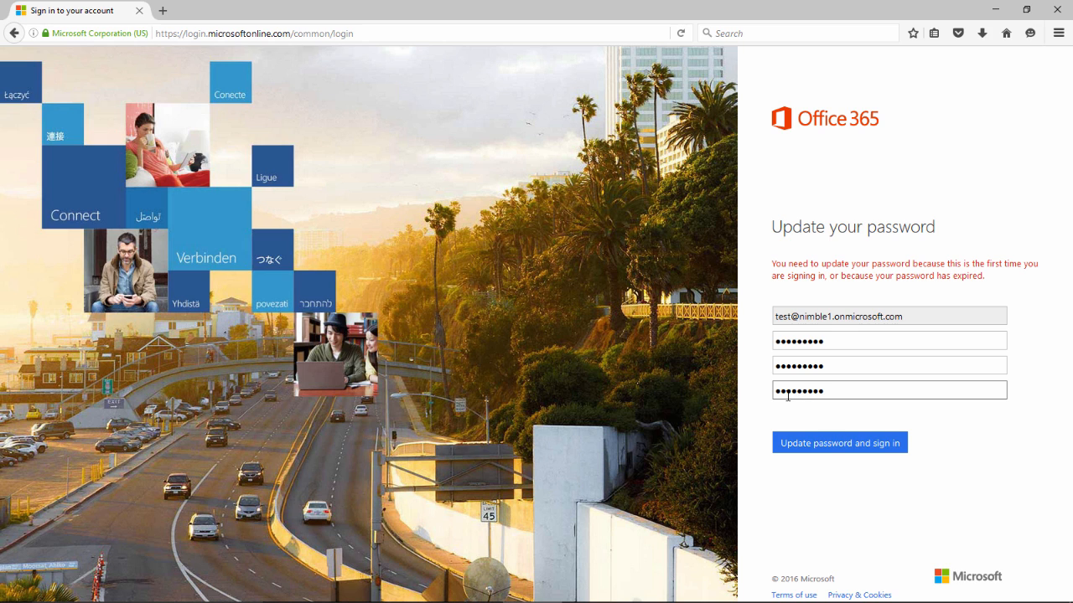
left_click(808, 444)
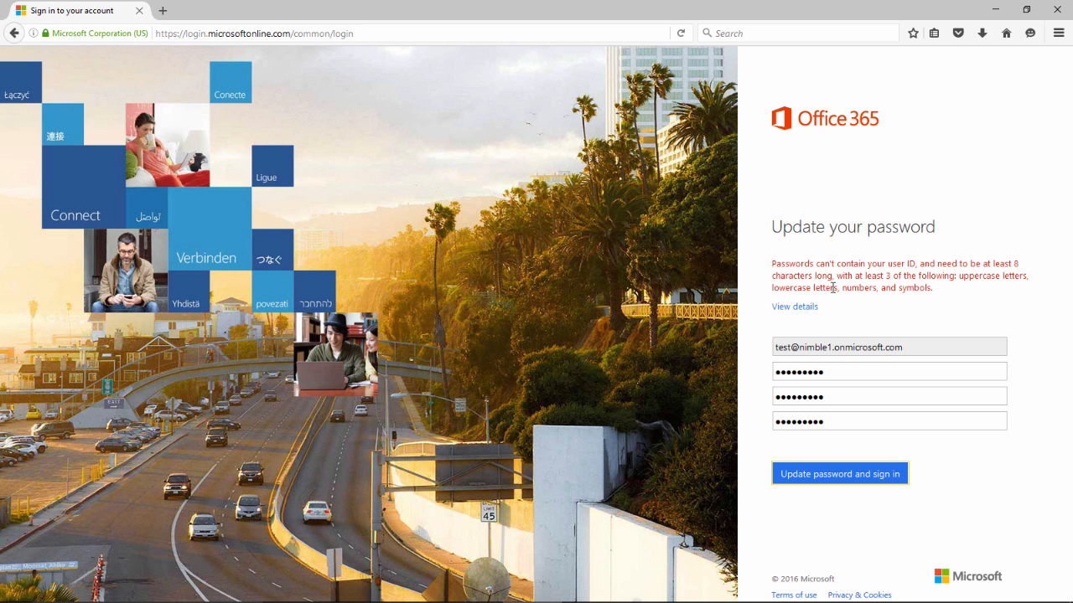
Retype the new password and its confirmation after the complexity error, and resubmit.
left_click(829, 393)
key("BackSpace")
key("BackSpace")
key("BackSpace")
key("BackSpace")
key("BackSpace")
key("BackSpace")
key("BackSpace")
key("BackSpace")
key("BackSpace")
key("BackSpace")
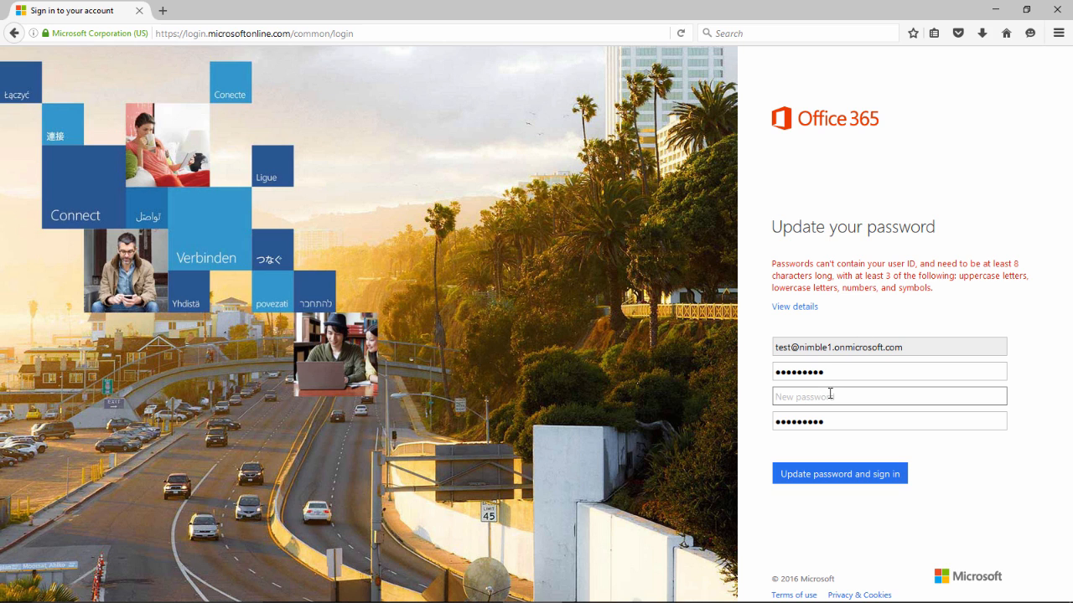
type("••••••••••")
left_click(832, 419)
key("BackSpace")
key("BackSpace")
key("BackSpace")
key("BackSpace")
key("BackSpace")
key("BackSpace")
key("BackSpace")
key("BackSpace")
key("BackSpace")
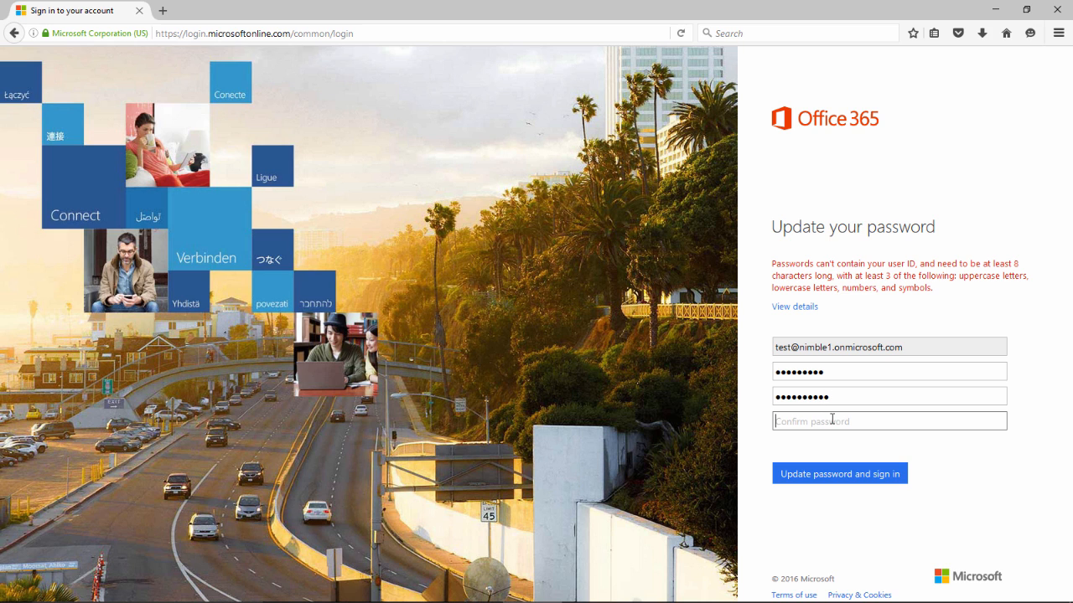
type("••••••••••")
left_click(809, 474)
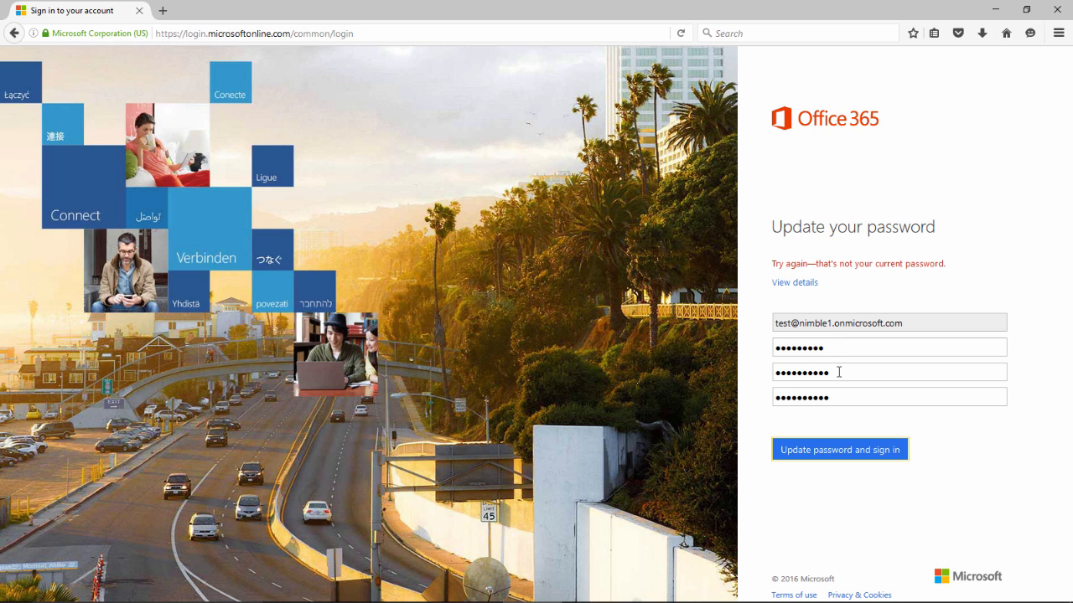
Clear and re-enter the current password, new password and confirmation with corrected values.
left_click(834, 347)
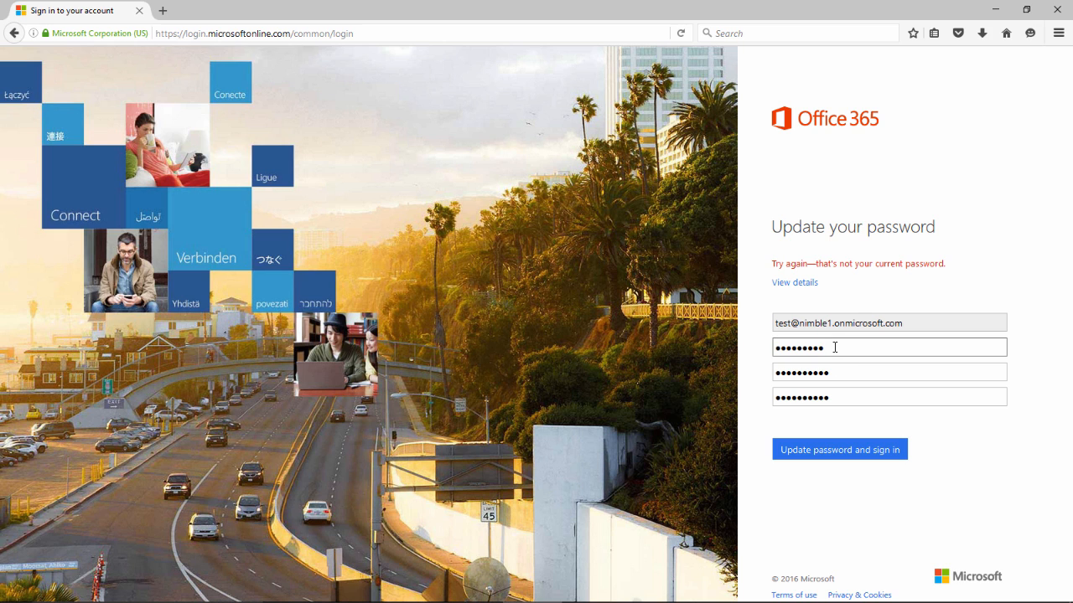
key("BackSpace")
key("BackSpace")
key("BackSpace")
key("BackSpace")
key("BackSpace")
key("BackSpace")
key("BackSpace")
key("BackSpace")
key("BackSpace")
type("•••••••••")
left_click(843, 375)
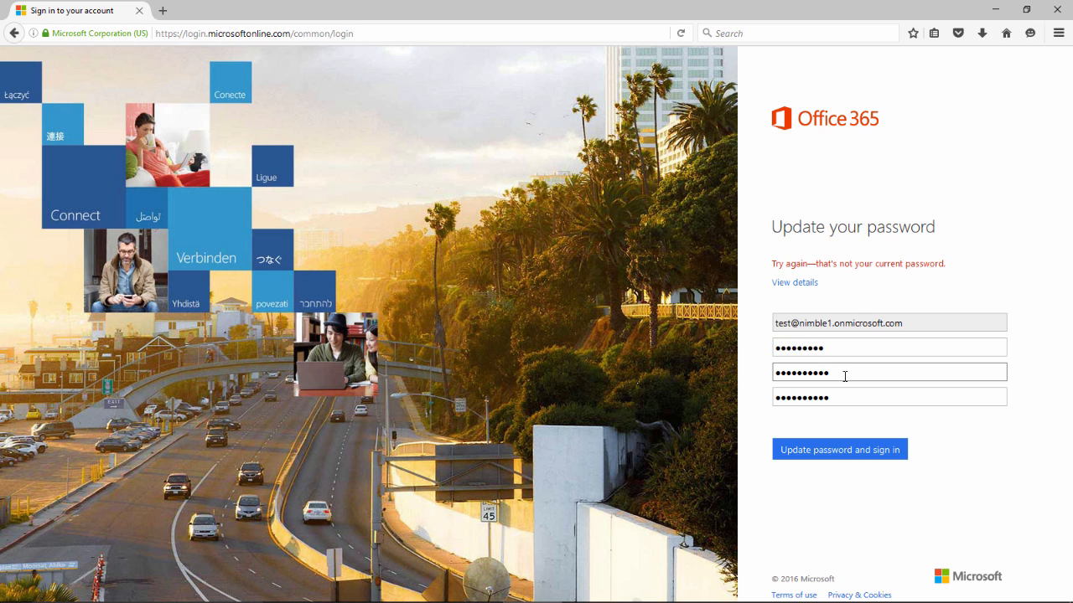
key("BackSpace")
key("BackSpace")
key("BackSpace")
key("BackSpace")
key("BackSpace")
key("BackSpace")
key("BackSpace")
key("BackSpace")
key("BackSpace")
key("BackSpace")
type("••••••••••")
left_click(845, 392)
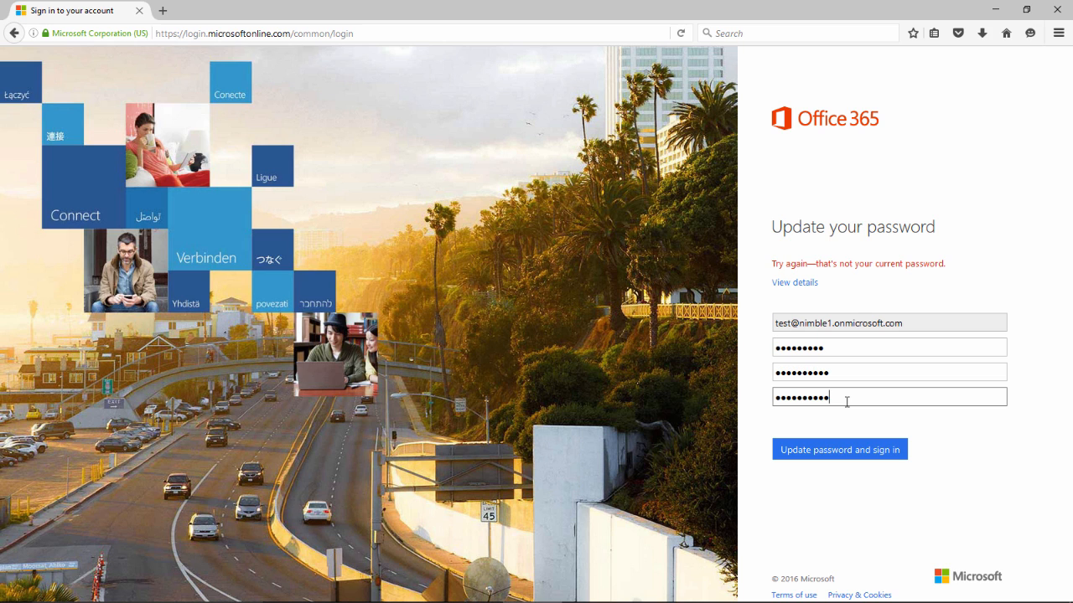
key("BackSpace")
key("BackSpace")
key("BackSpace")
key("BackSpace")
key("BackSpace")
key("BackSpace")
key("BackSpace")
key("BackSpace")
key("BackSpace")
key("BackSpace")
type("•••••••••••")
Submit the corrected password update and sign in.
left_click(835, 452)
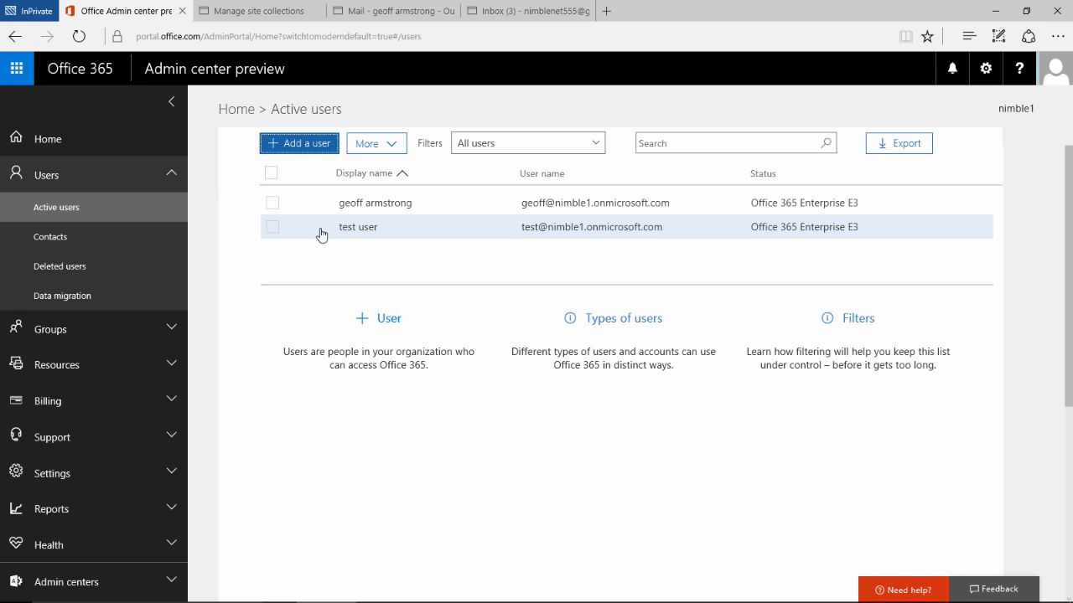
Reset the test user's password with an auto-generated one that must be changed at first sign-in.
left_click(274, 234)
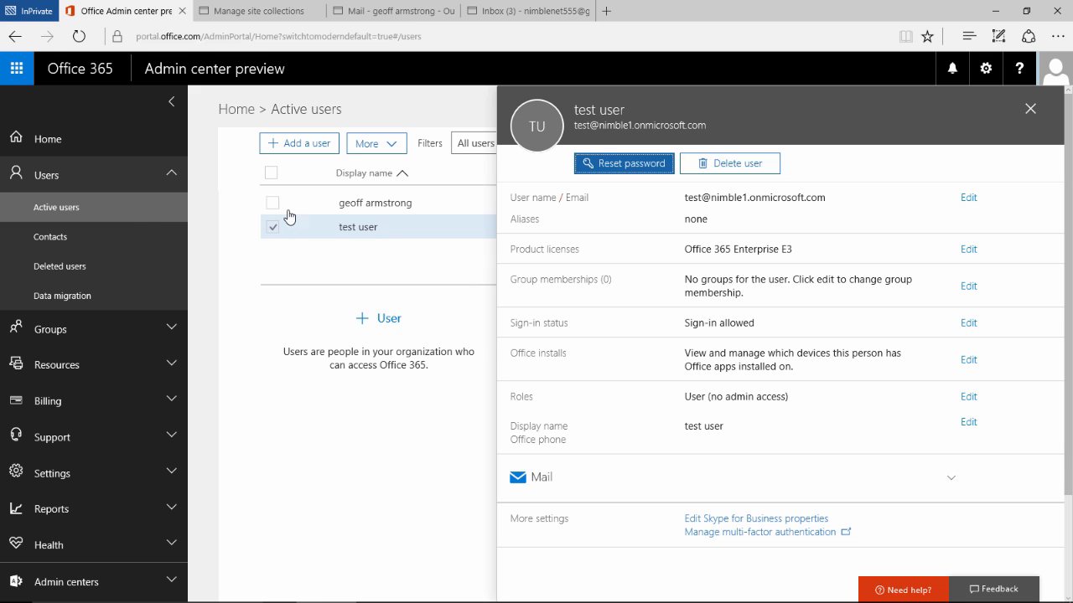
left_click(630, 164)
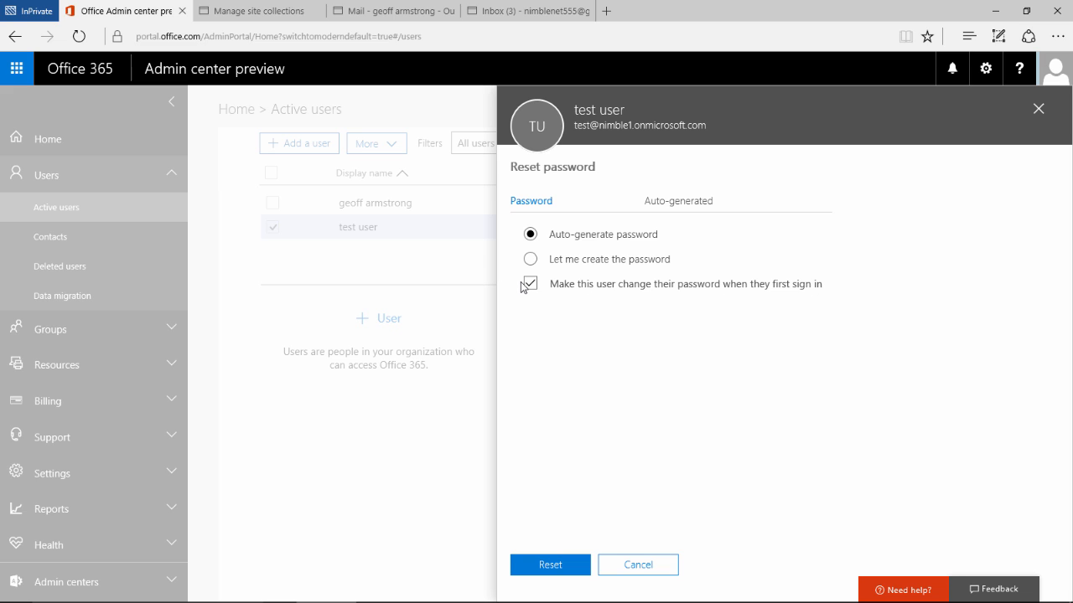
left_click(550, 565)
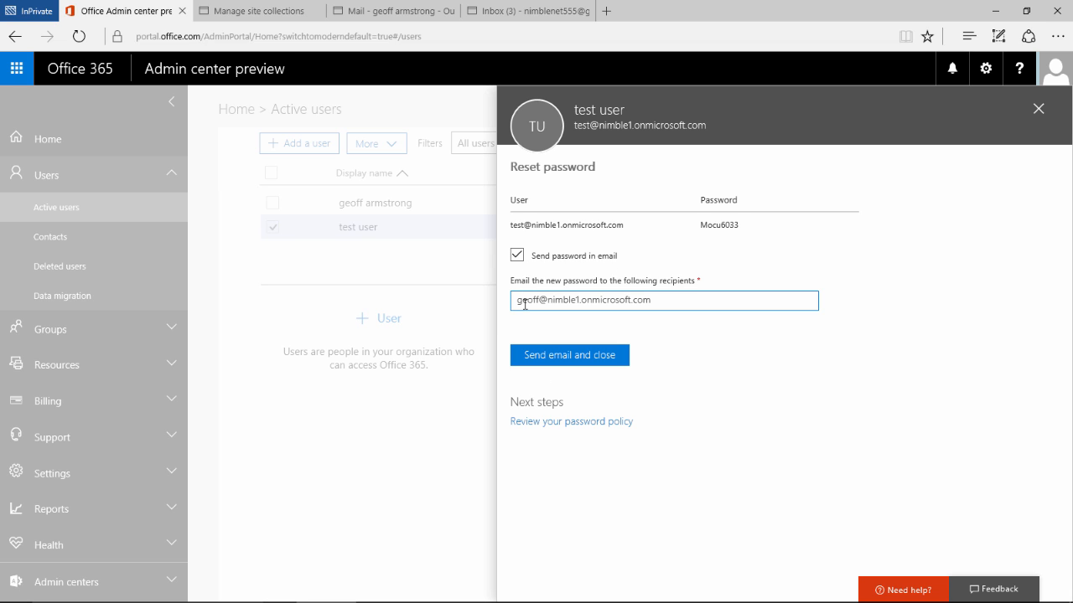
Copy the generated temporary password and e-mail it to the recipient to finish the reset.
mouse_move(517, 300)
left_mouse_down()
mouse_move(704, 302)
mouse_move(514, 305)
left_mouse_up()
left_click(609, 332)
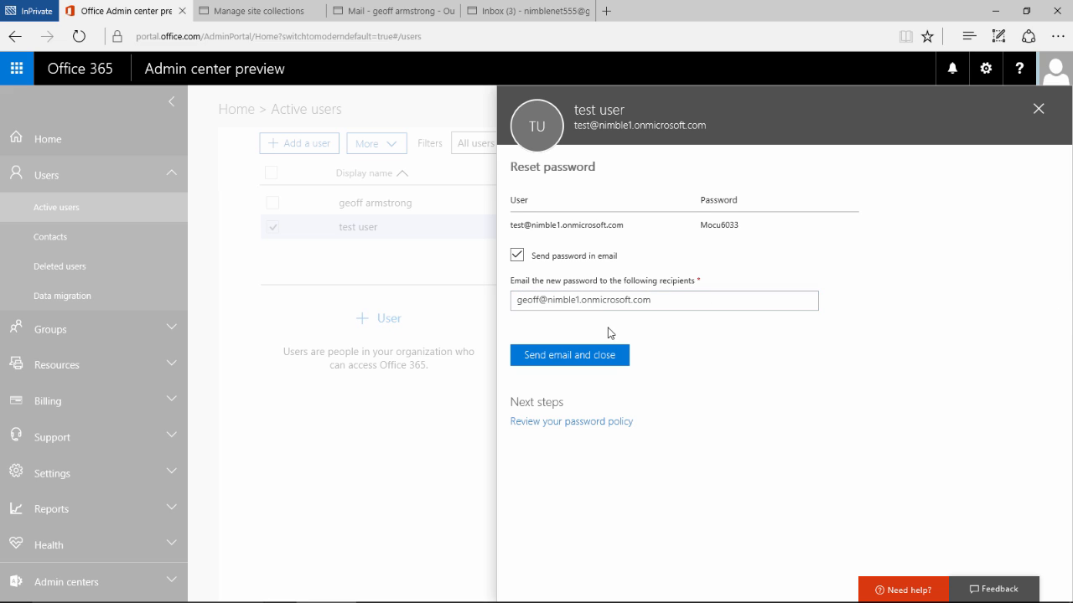
left_click(553, 305)
left_click_drag(741, 227, 700, 225)
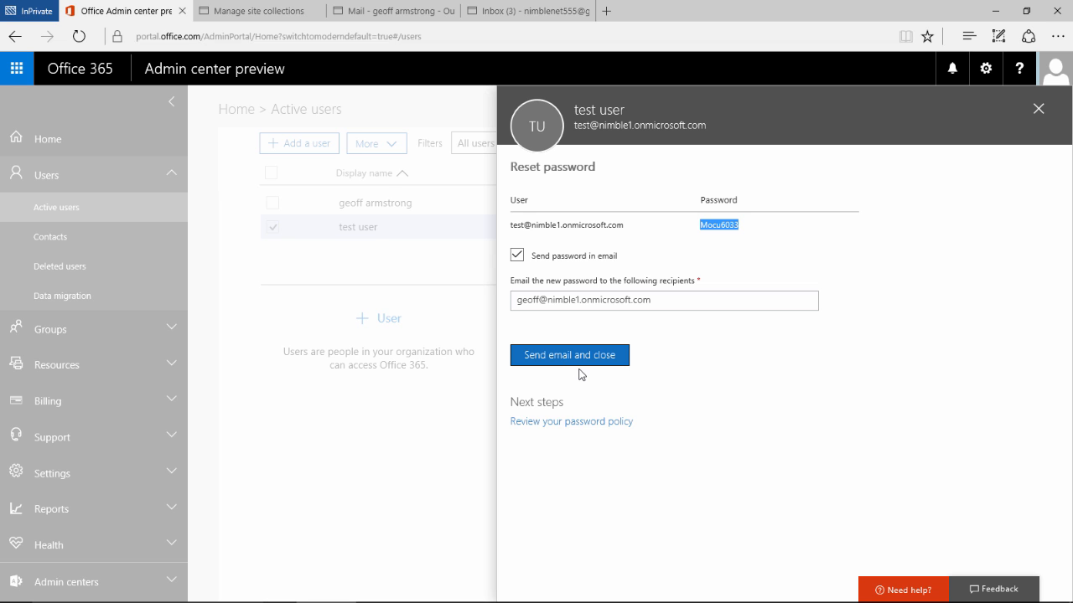
left_click(555, 356)
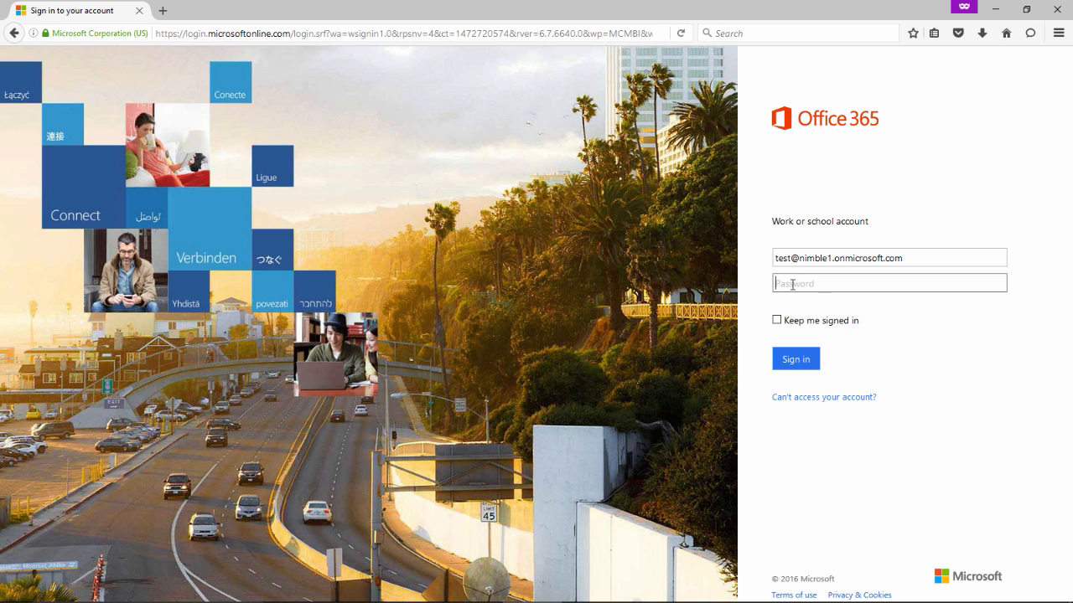
Paste the new temporary password and sign in as the test user.
key("ctrl+v")
left_click(801, 361)
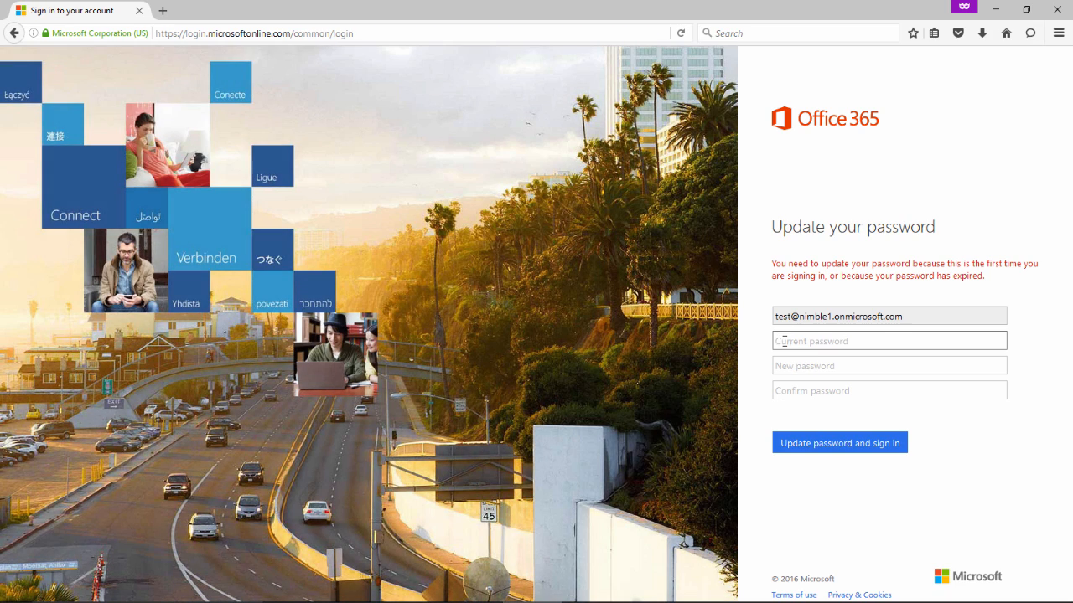
Paste the temporary password as current, enter and confirm a new password, and sign in.
key("ctrl+v")
left_click(780, 366)
type("P")
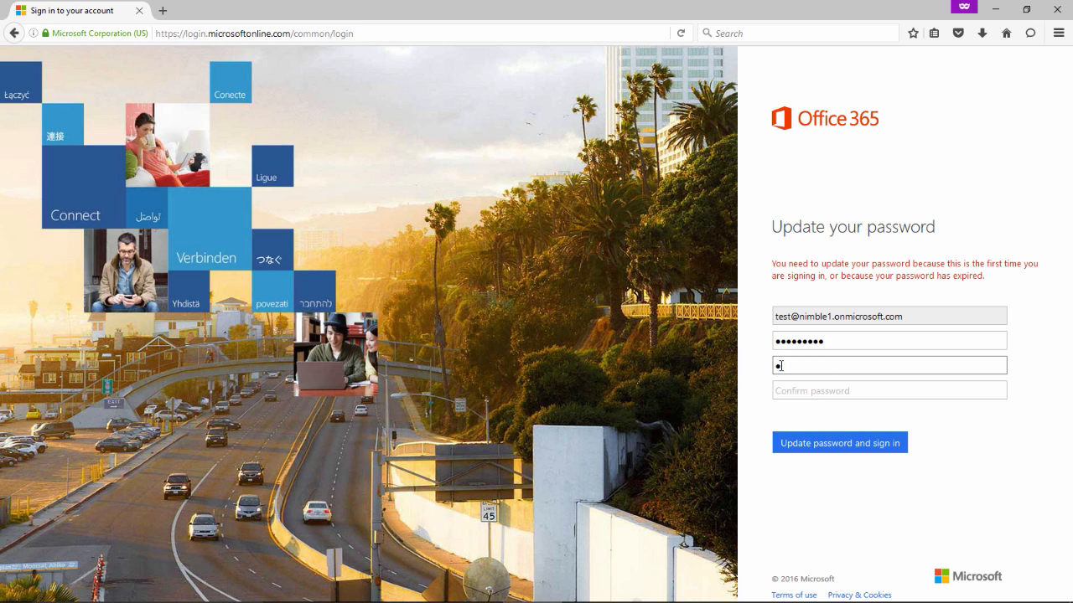
type("assword123")
left_click(782, 389)
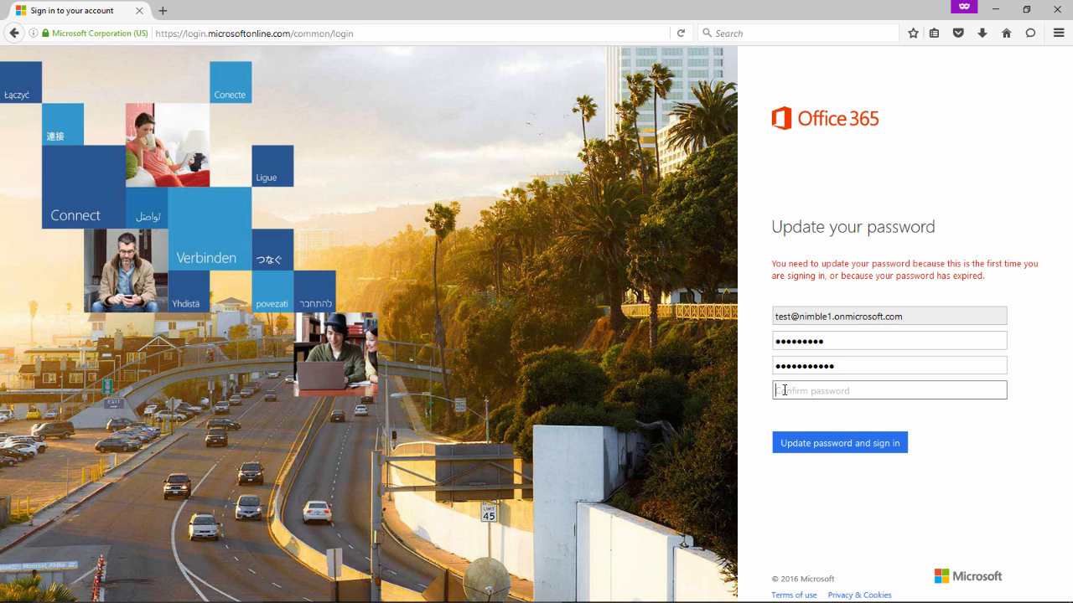
type("Password123")
left_click(826, 443)
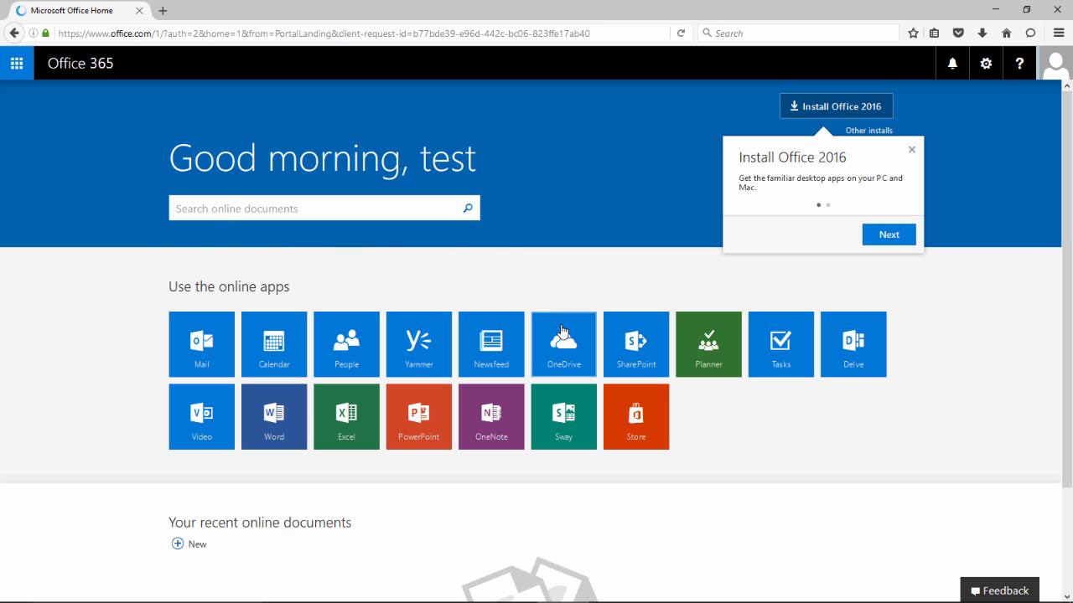
Close the Install Office 2016 callout and the Set your time zone notification.
left_click(909, 153)
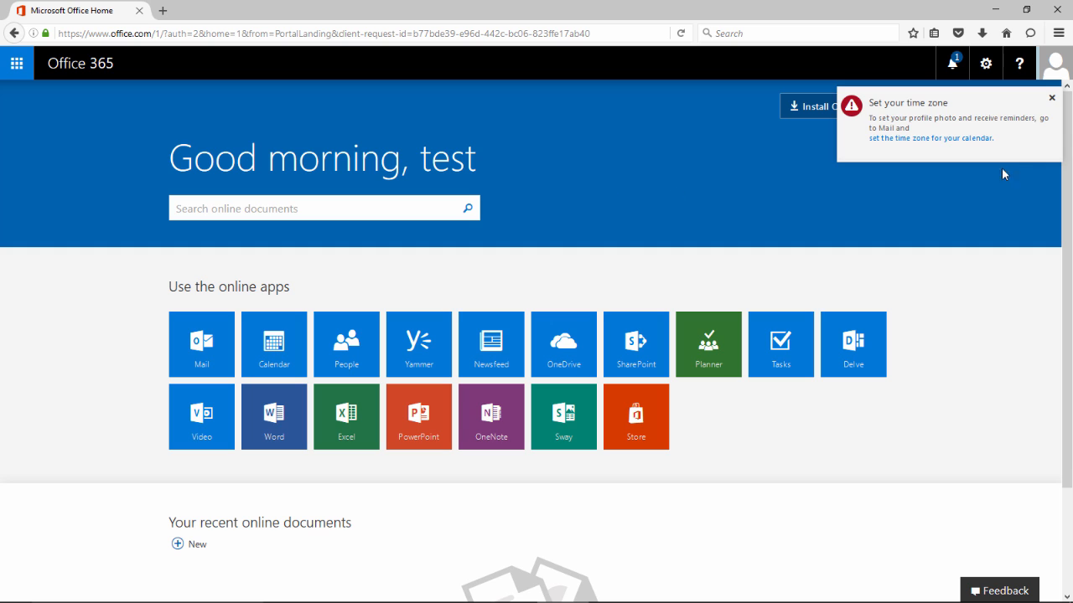
left_click(1052, 98)
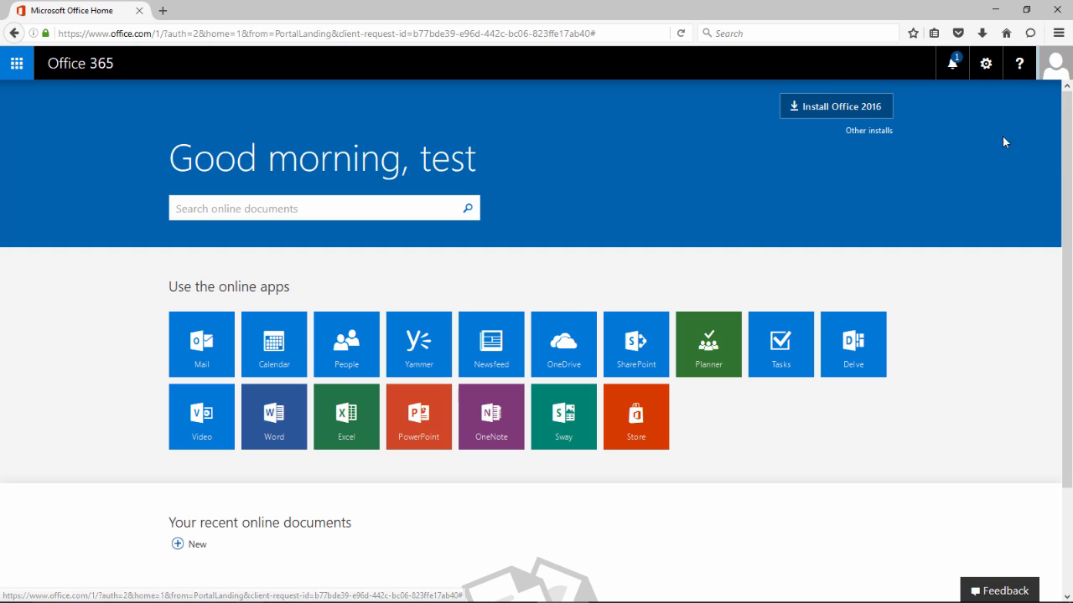
Launch SharePoint and open the nimble1 Team Site from the suggested sites.
left_click(636, 348)
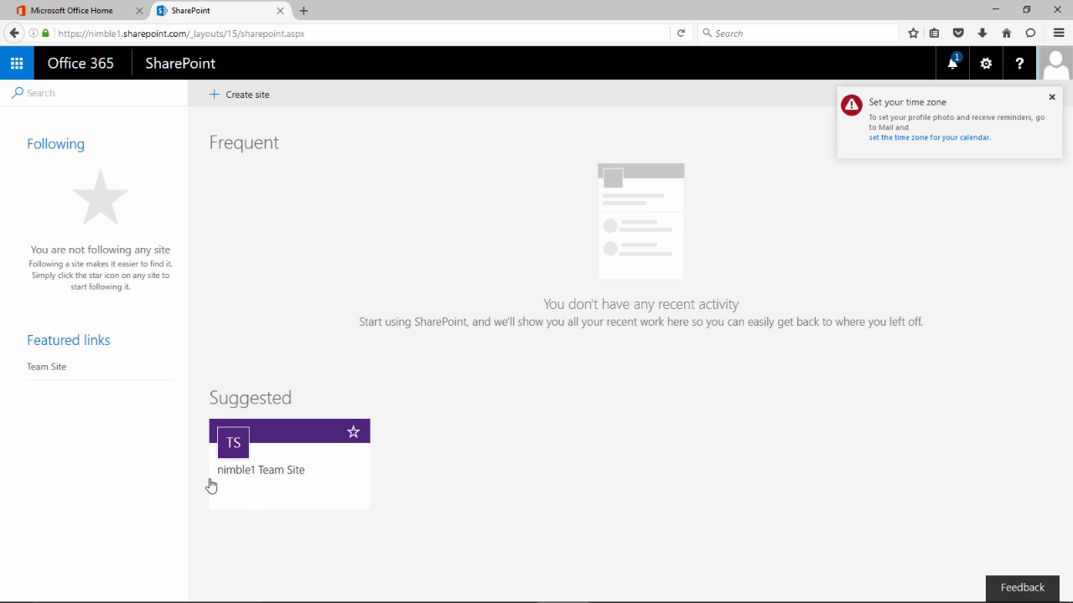
left_click(289, 435)
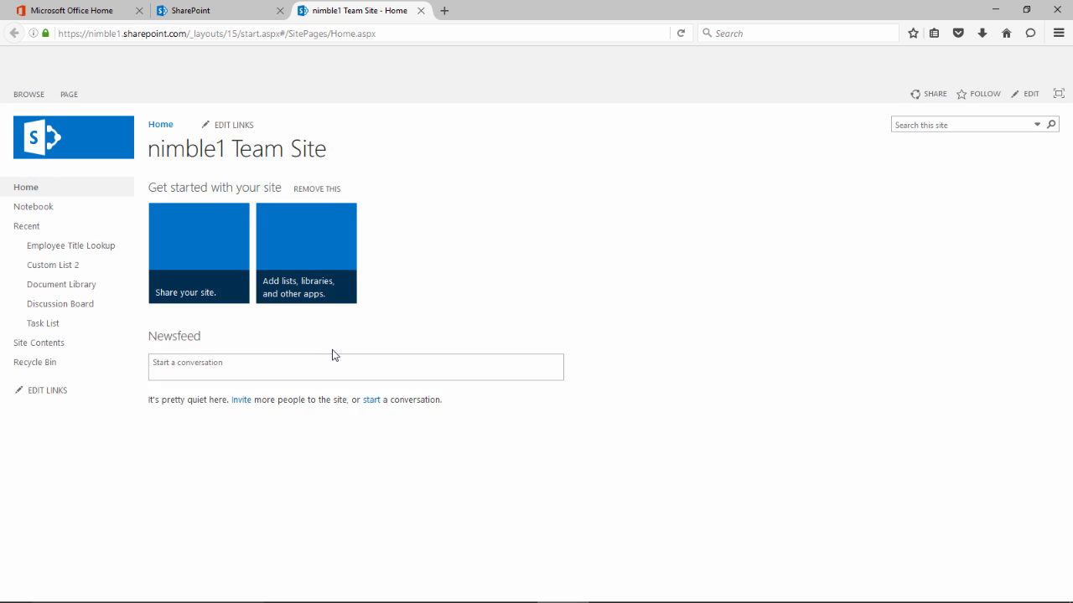